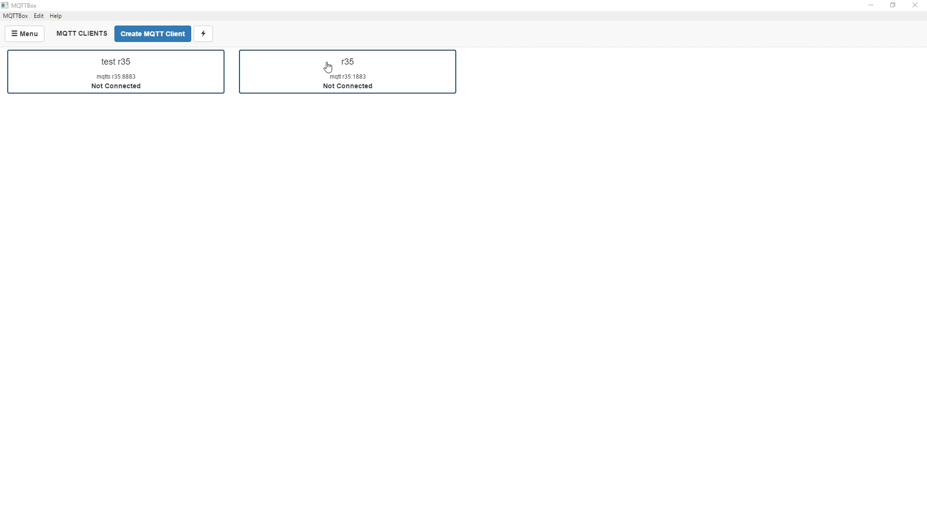
# Connect the test r35 client on secure port 8883 and subscribe to /Kal1/FlowTemp
pyautogui.click(80, 80)
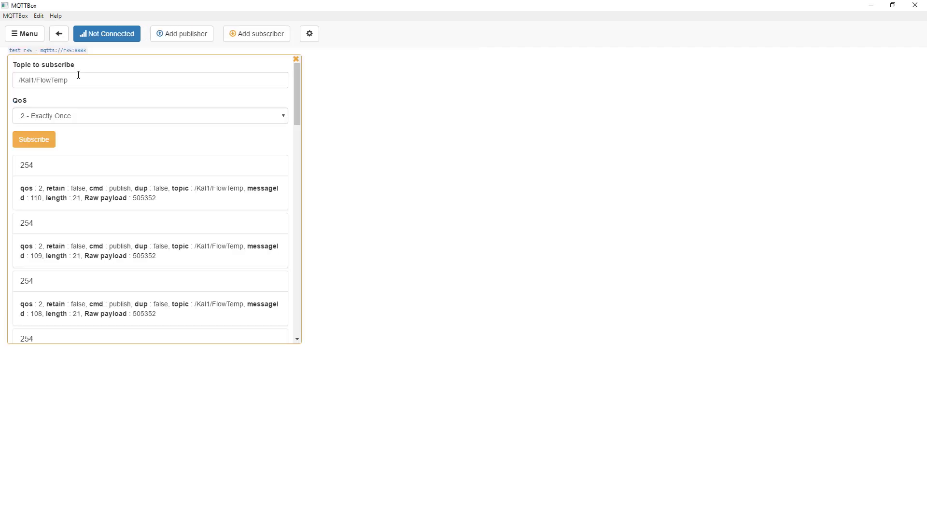
pyautogui.click(101, 33)
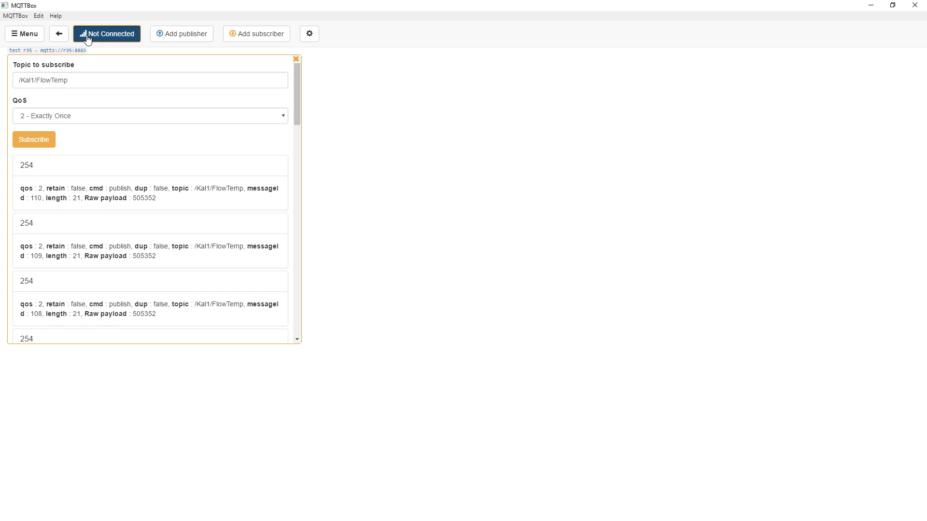
pyautogui.click(22, 145)
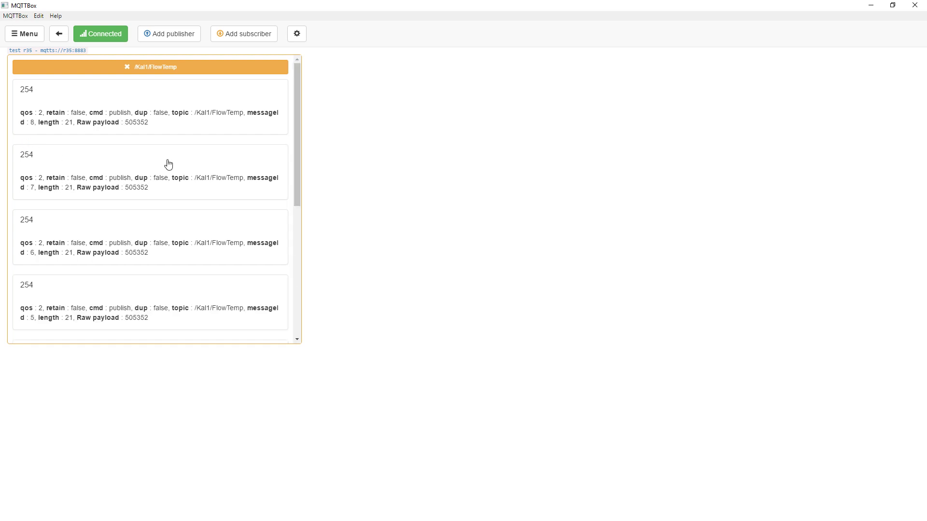
# Filter the Wireshark capture to tcp.port in {8883} and stop the live capture
pyautogui.hotkey('alt', 'Tab')
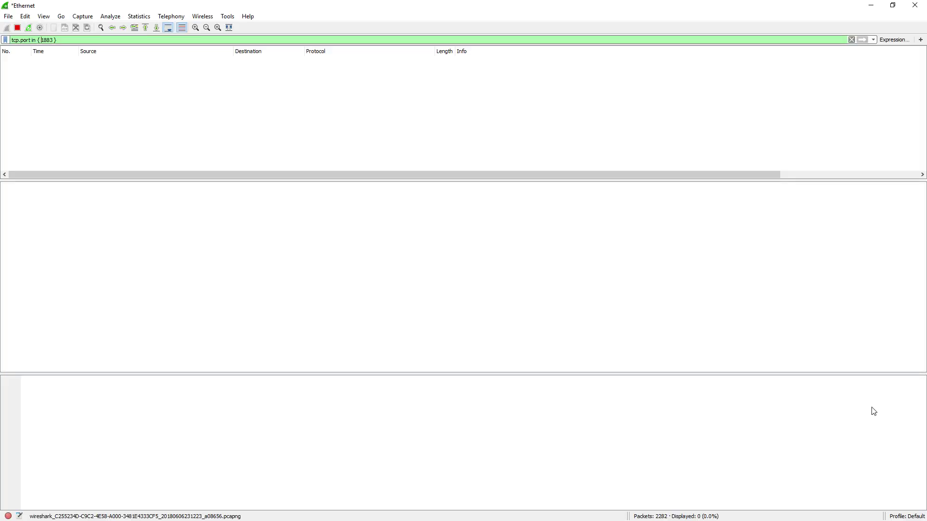
pyautogui.click(42, 41)
pyautogui.press('BackSpace')
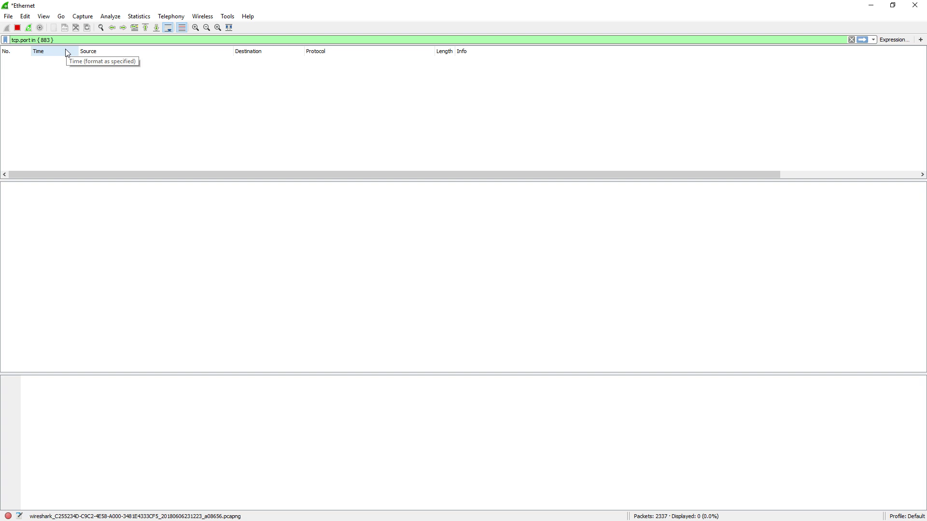
pyautogui.write('1')
pyautogui.write('8')
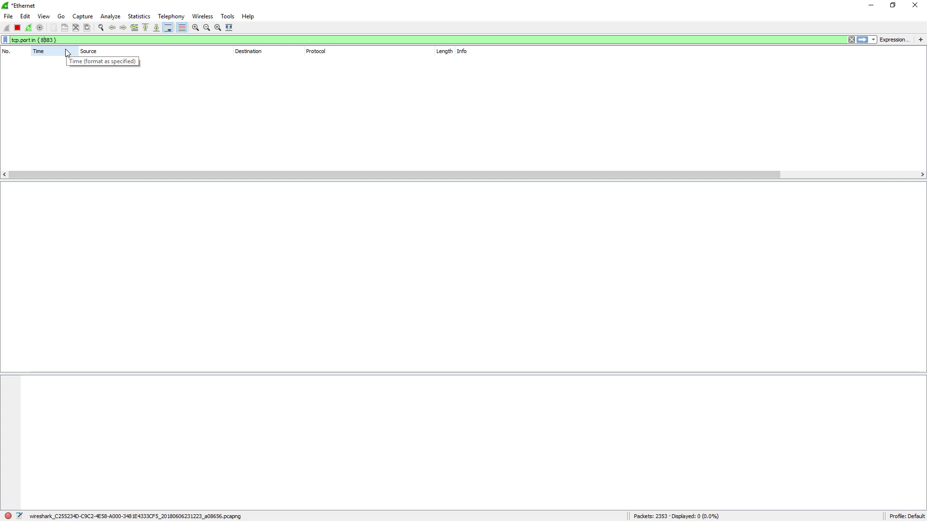
pyautogui.press('Return')
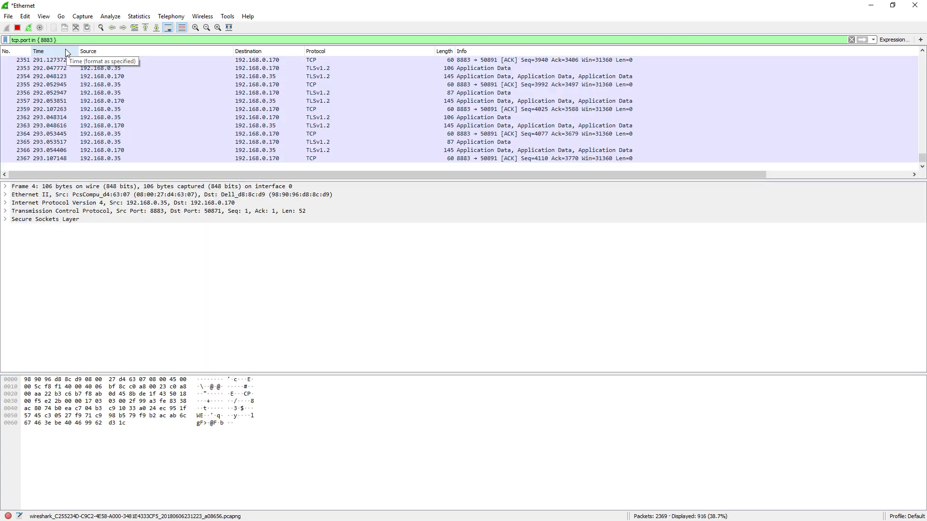
pyautogui.click(253, 186)
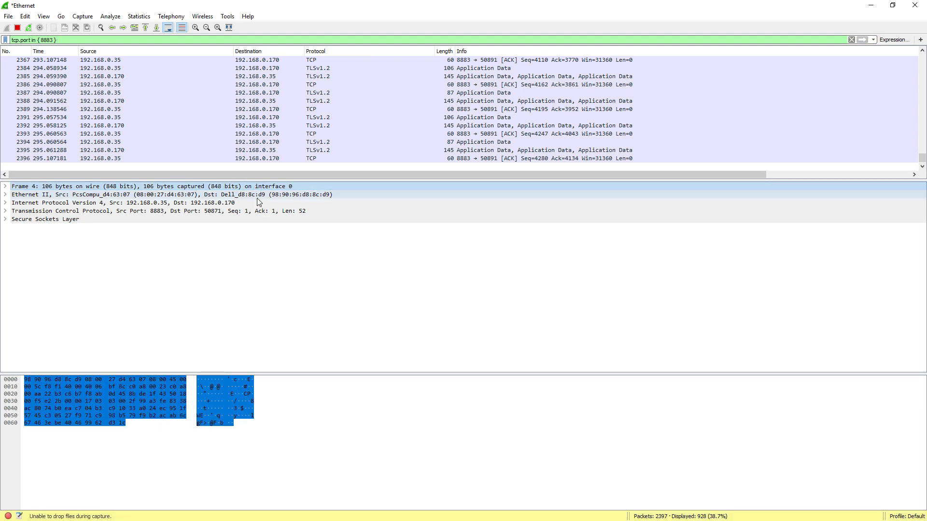
pyautogui.click(17, 26)
# Inspect TLS packet 2399, expanding its Secure Sockets Layer and TLSv1.2 record layer
pyautogui.click(299, 110)
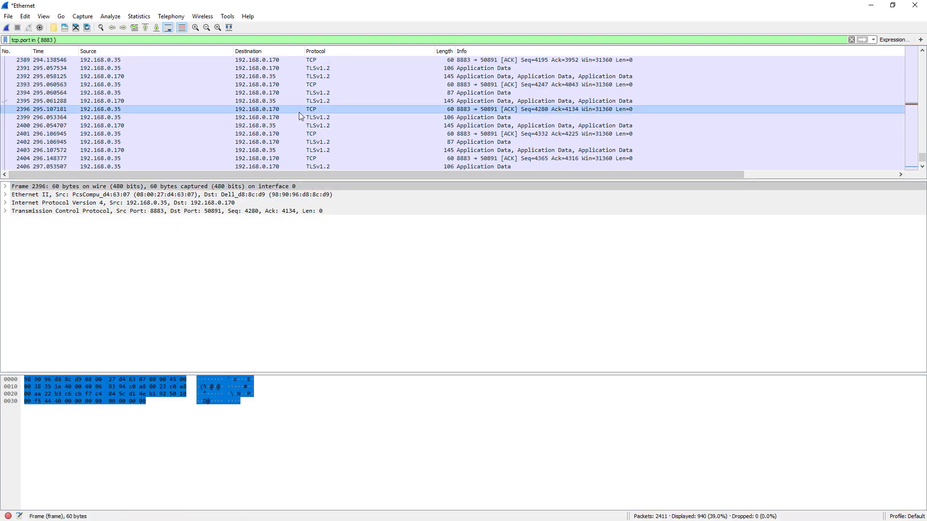
pyautogui.click(299, 117)
pyautogui.click(43, 218)
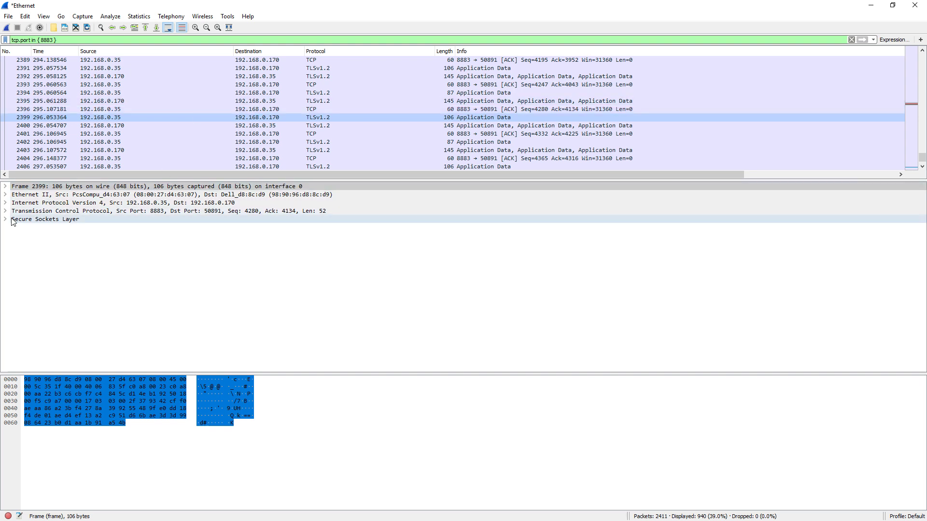
pyautogui.click(11, 221)
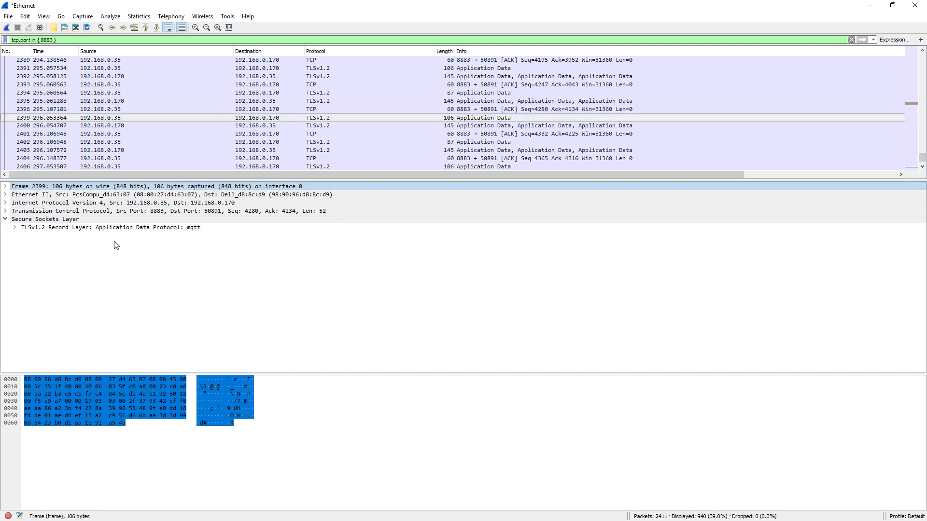
pyautogui.click(16, 227)
# Examine packets 2400-2403, highlighting the Encrypted Application Data hiding the MQTT payload
pyautogui.click(302, 127)
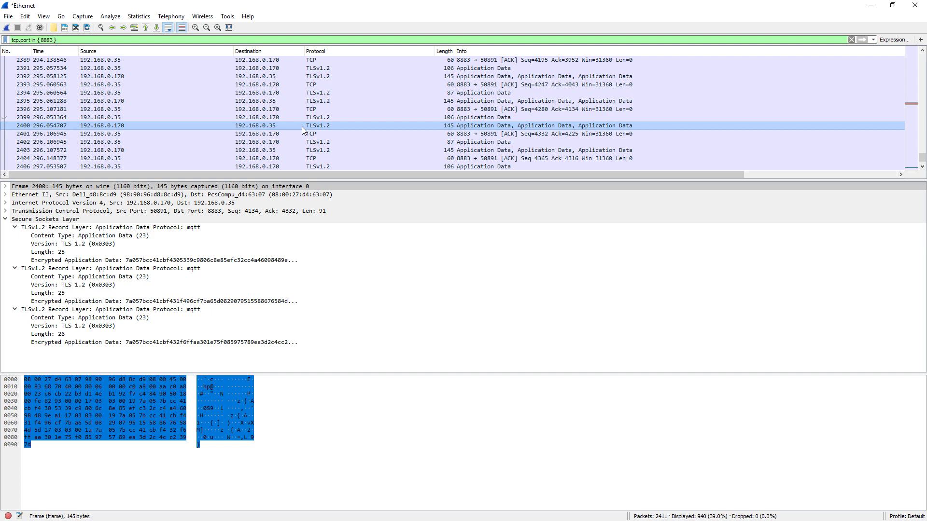
pyautogui.press('Down')
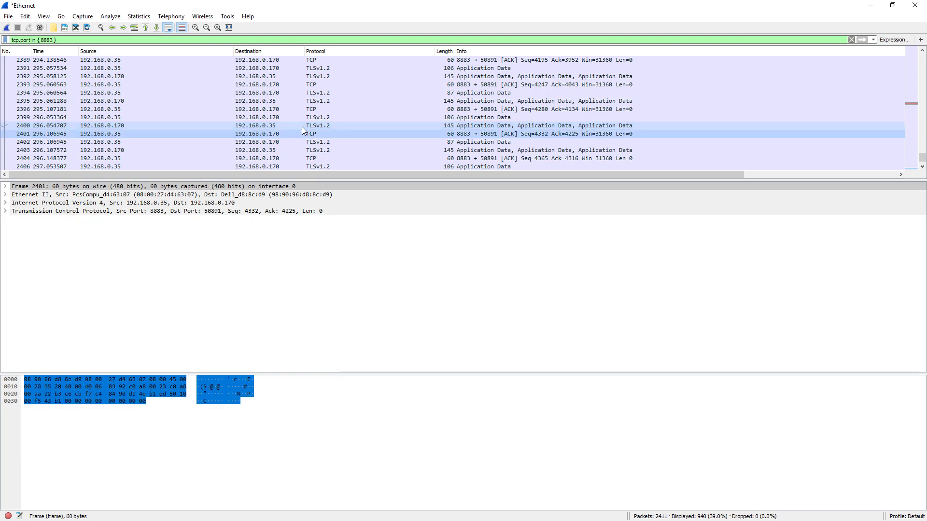
pyautogui.press('Down')
pyautogui.press('Down')
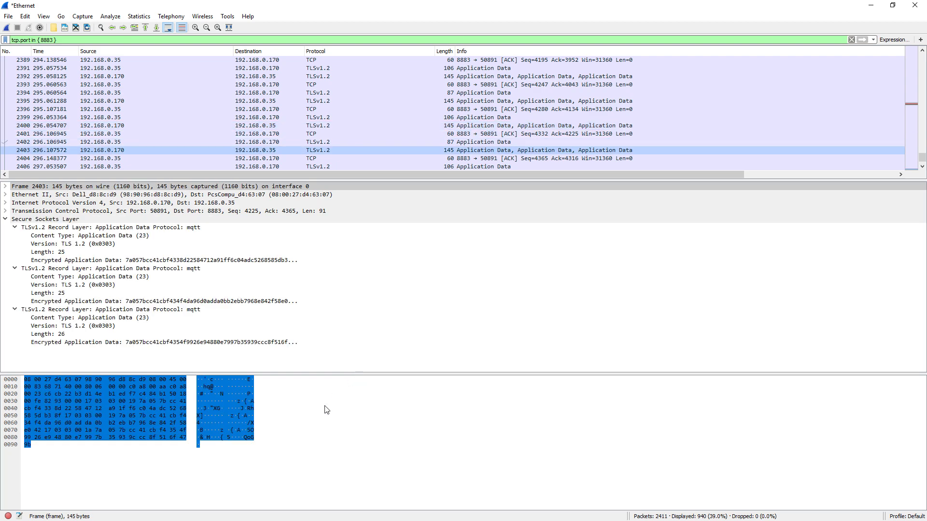
pyautogui.click(224, 416)
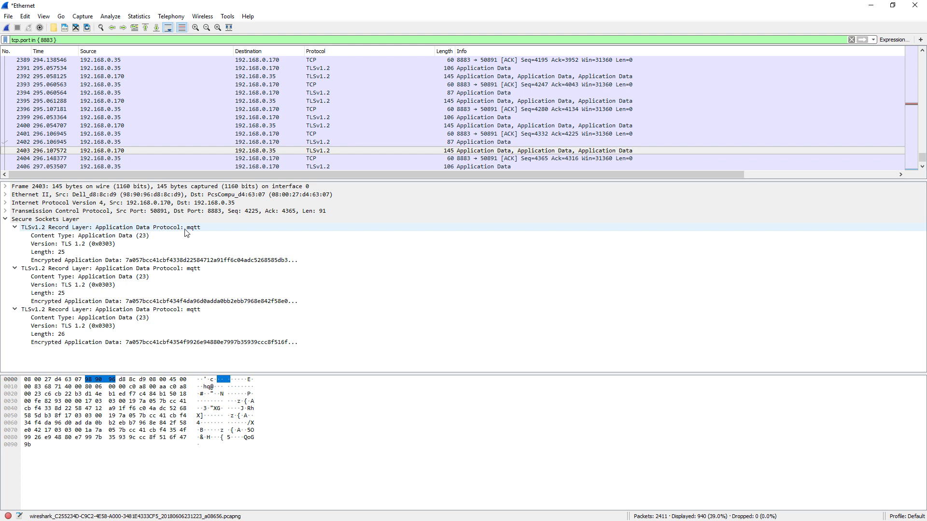
pyautogui.click(181, 261)
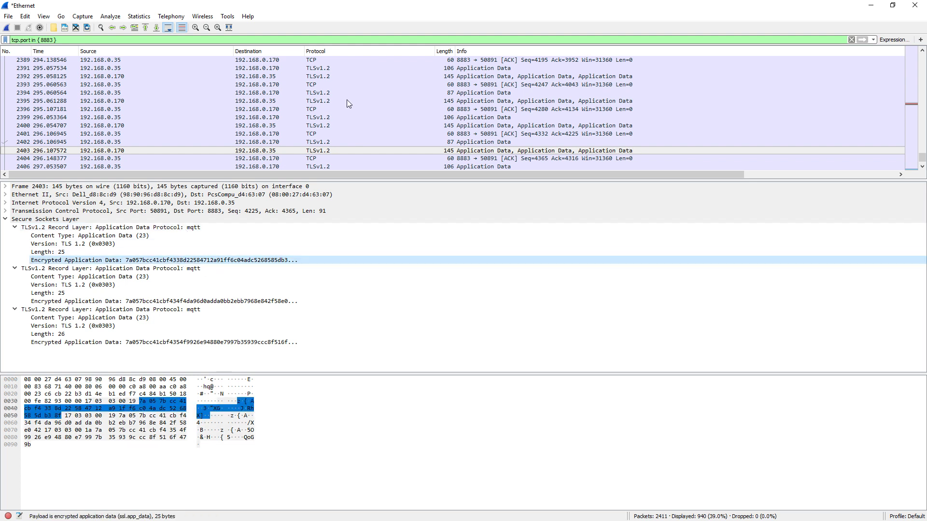
pyautogui.click(330, 109)
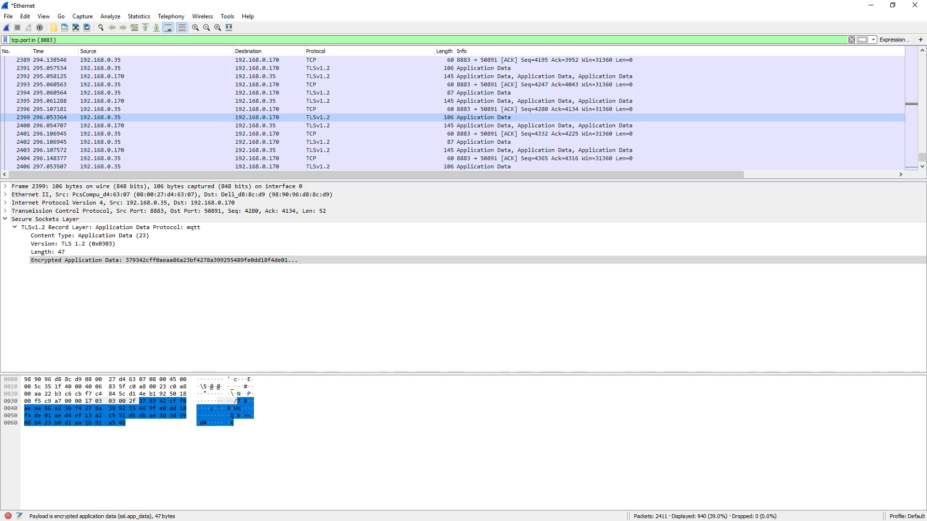
pyautogui.hotkey('alt', 'Tab')
# Disconnect the secure client, then connect r35 on plain port 1883 and subscribe to /Kal1/FlowTemp
pyautogui.click(108, 34)
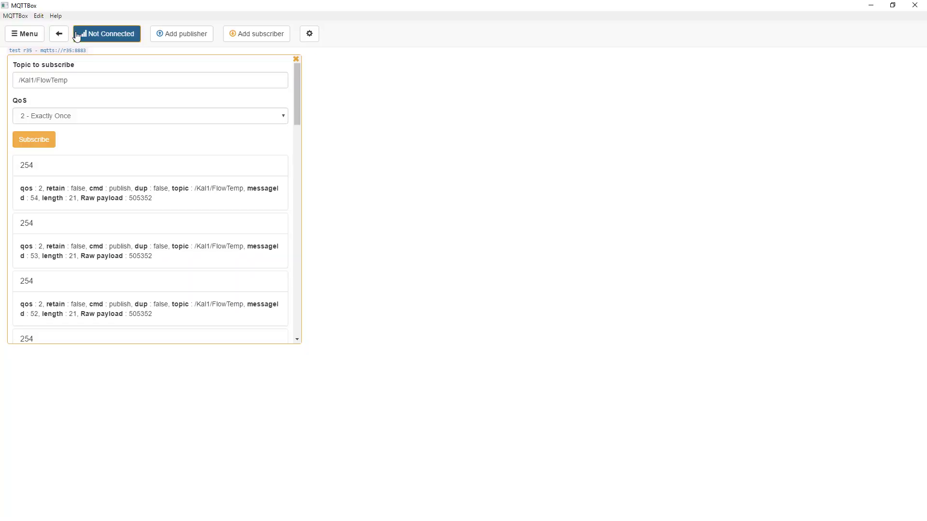
pyautogui.click(58, 35)
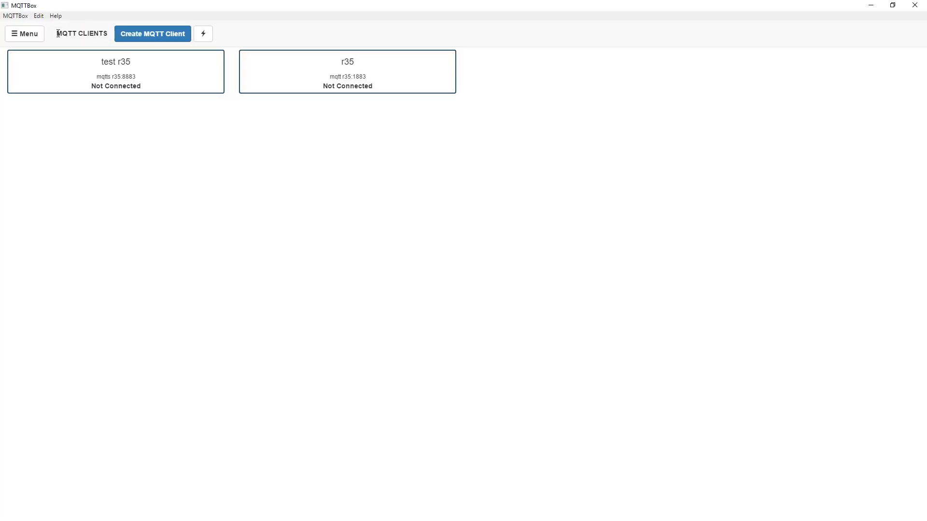
pyautogui.click(372, 81)
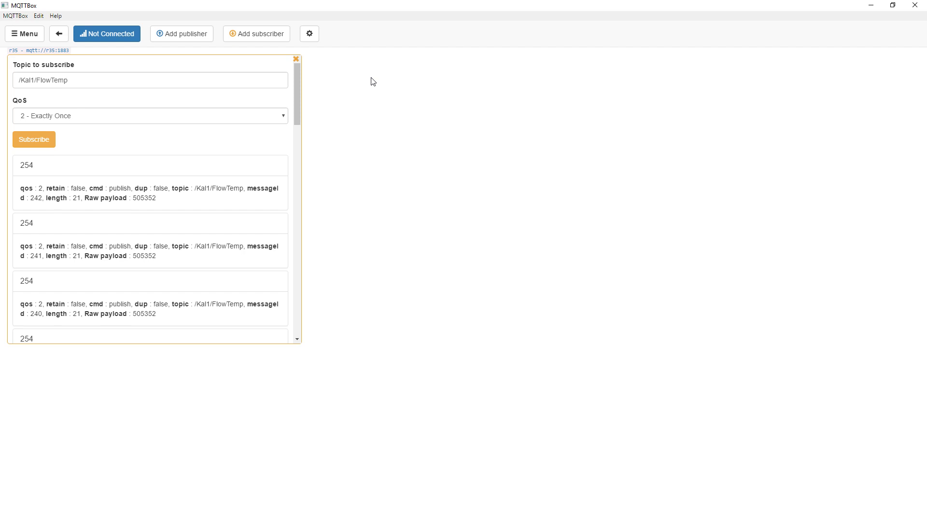
pyautogui.click(101, 37)
pyautogui.click(34, 139)
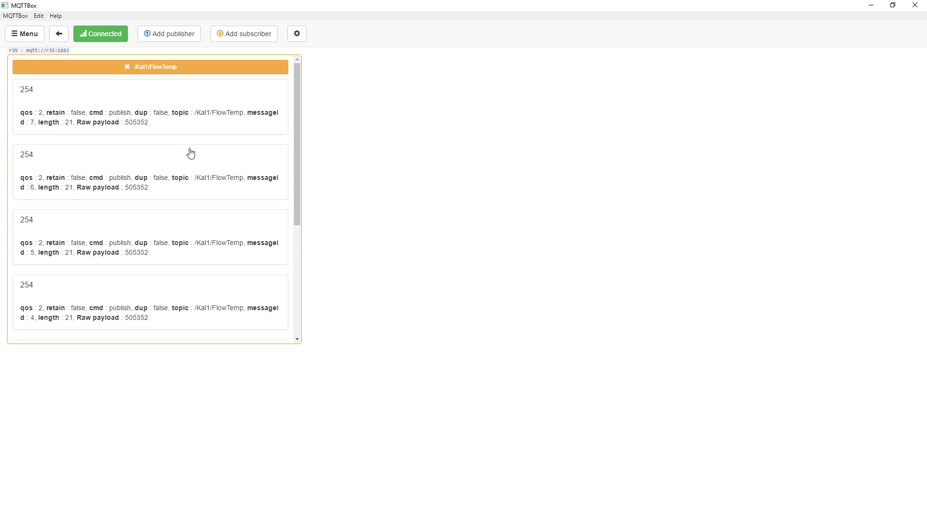
pyautogui.hotkey('alt', 'Tab')
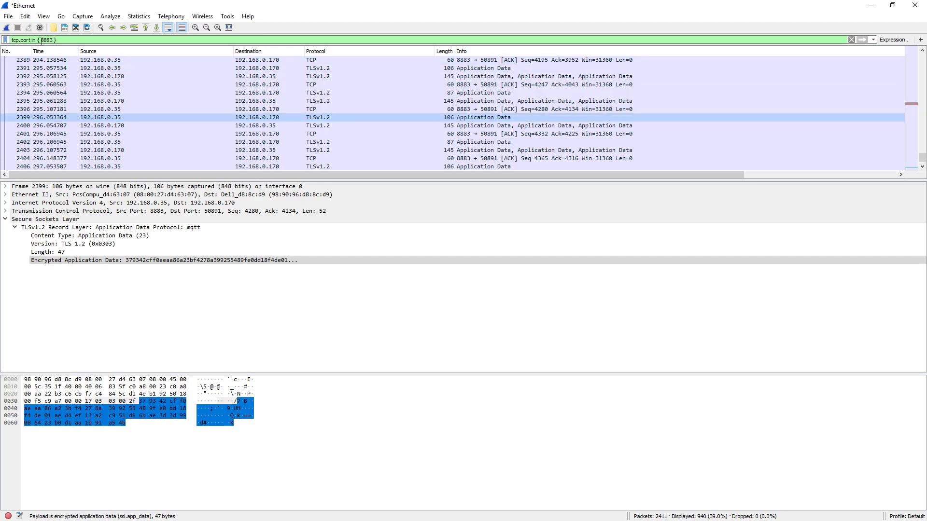
# Filter to tcp.port in {1883} and record a fresh capture without saving the earlier packets
pyautogui.press('BackSpace')
pyautogui.write('1')
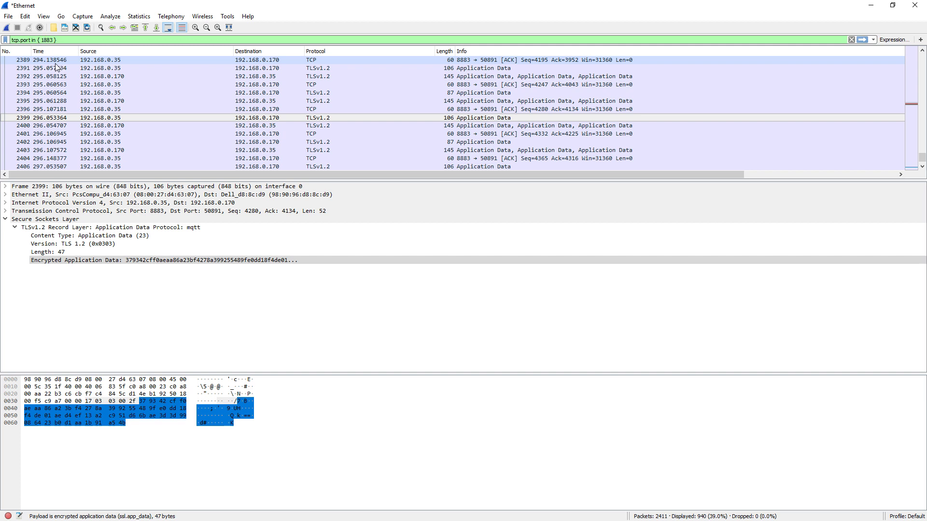
pyautogui.press('Return')
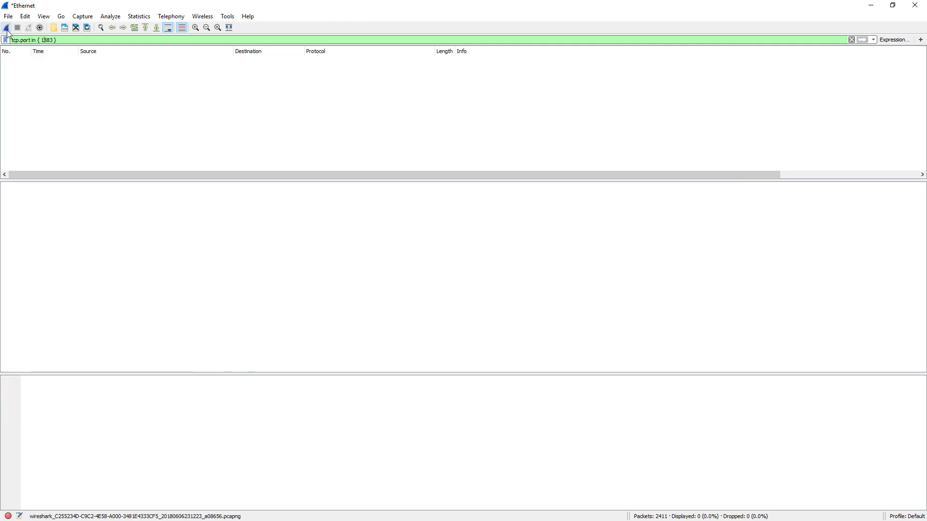
pyautogui.click(6, 27)
pyautogui.click(476, 280)
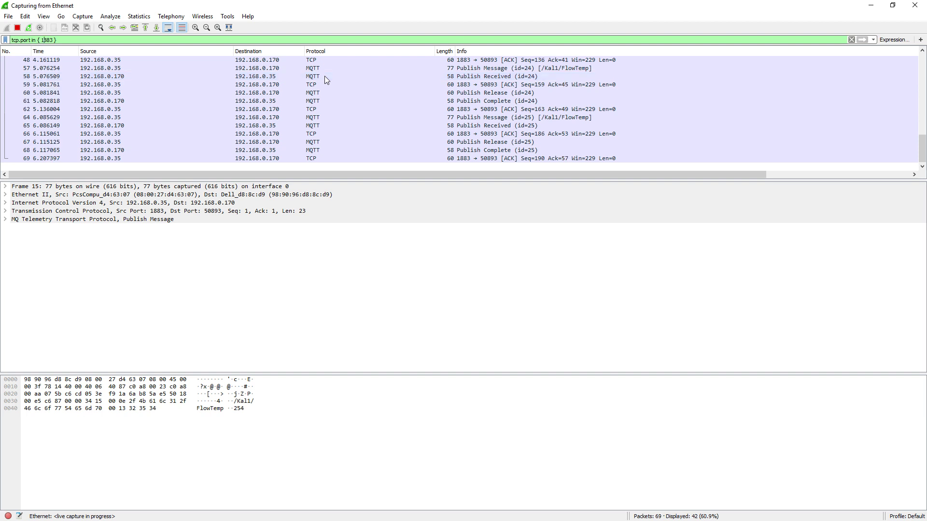
pyautogui.click(18, 27)
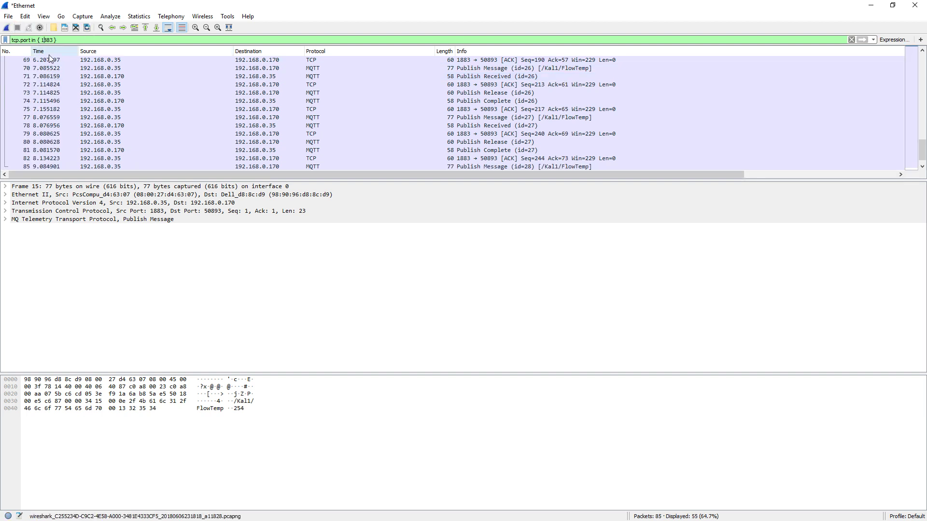
# Expand the MQTT publish message details and header flags, then review packets around Publish Complete 74
pyautogui.click(5, 220)
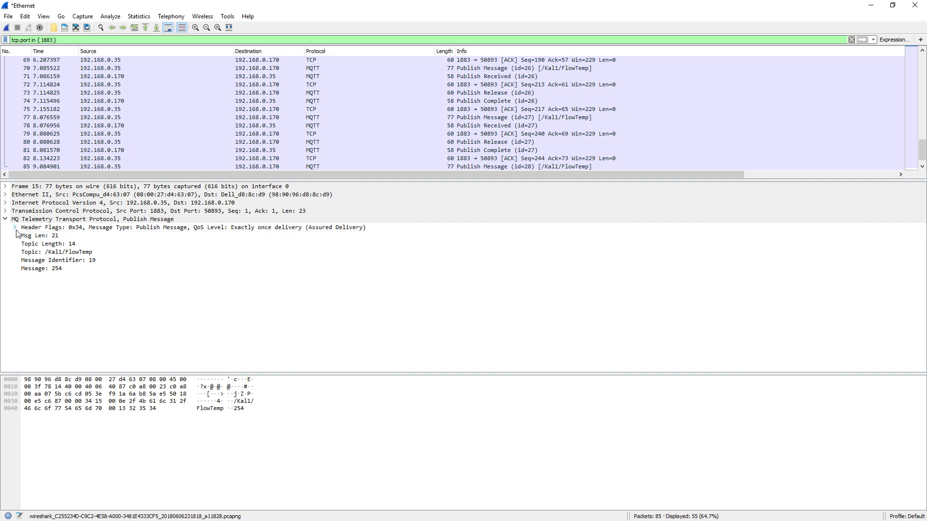
pyautogui.click(15, 227)
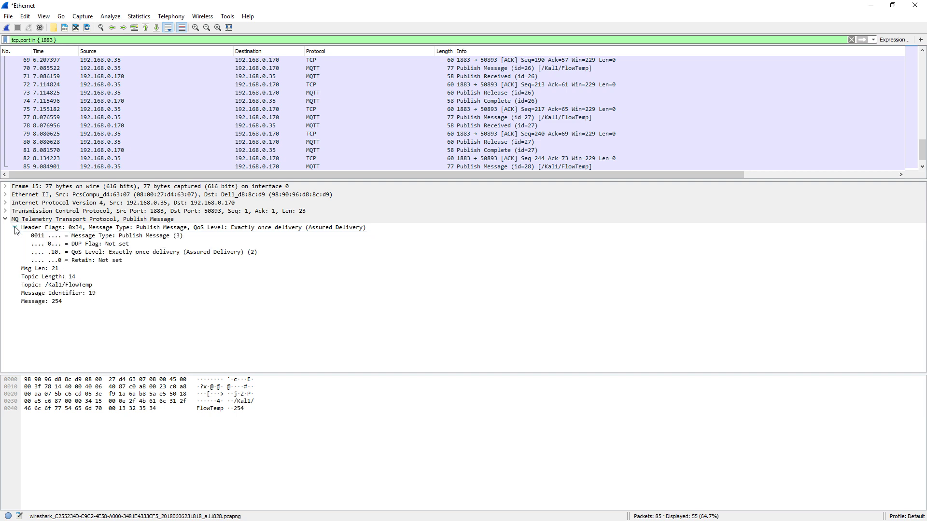
pyautogui.click(311, 101)
pyautogui.press('Down')
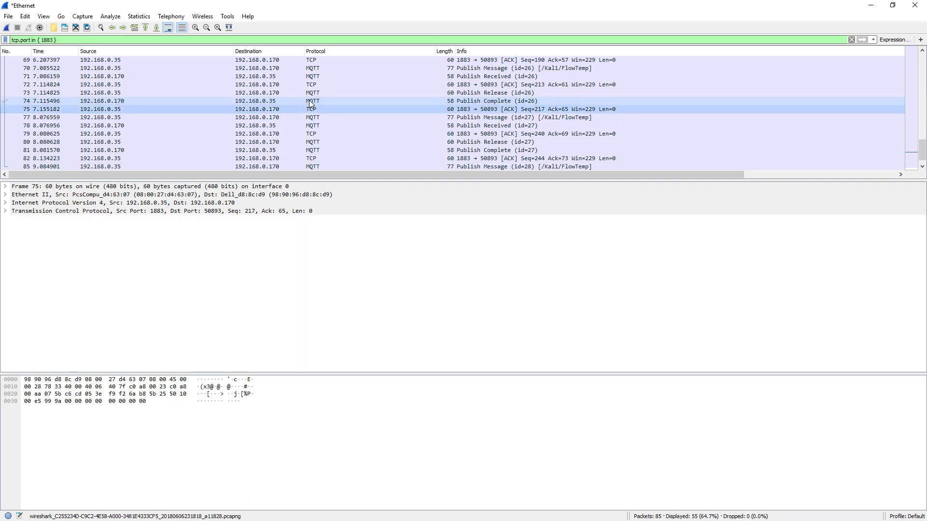
pyautogui.press('Down')
pyautogui.press('Down')
pyautogui.press('Down')
pyautogui.press('Down')
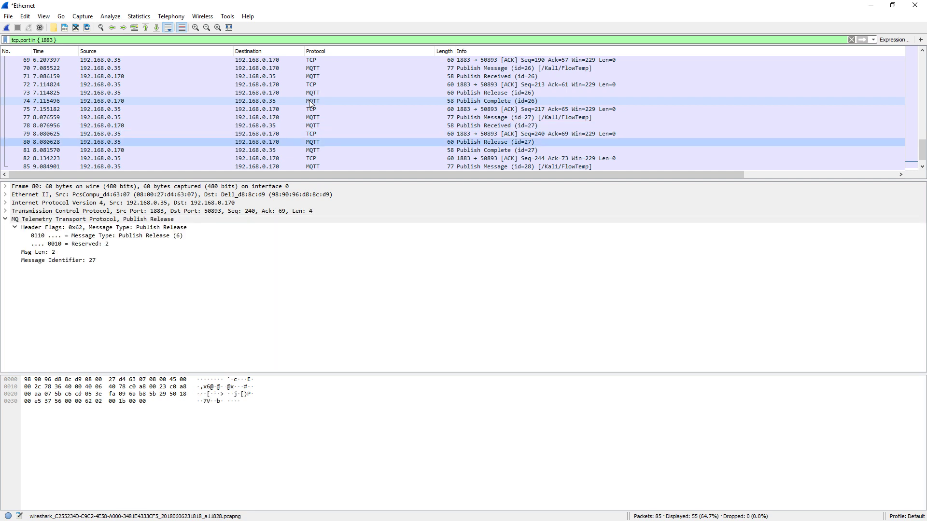
pyautogui.press('Down')
pyautogui.press('Down')
pyautogui.press('Down')
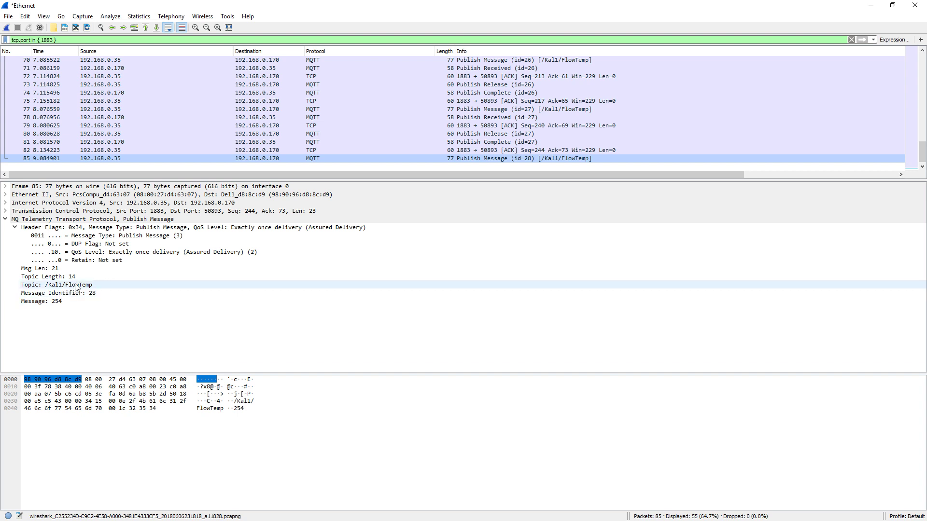
# Inspect publish packet 70 showing topic /Kal1/FlowTemp with message 254 in plain text, stepping up through earlier packets
pyautogui.click(313, 75)
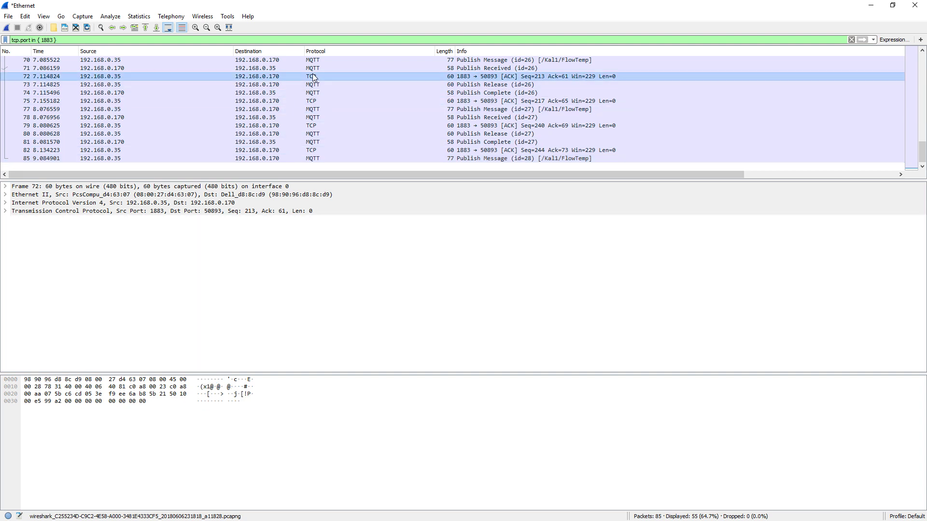
pyautogui.click(310, 60)
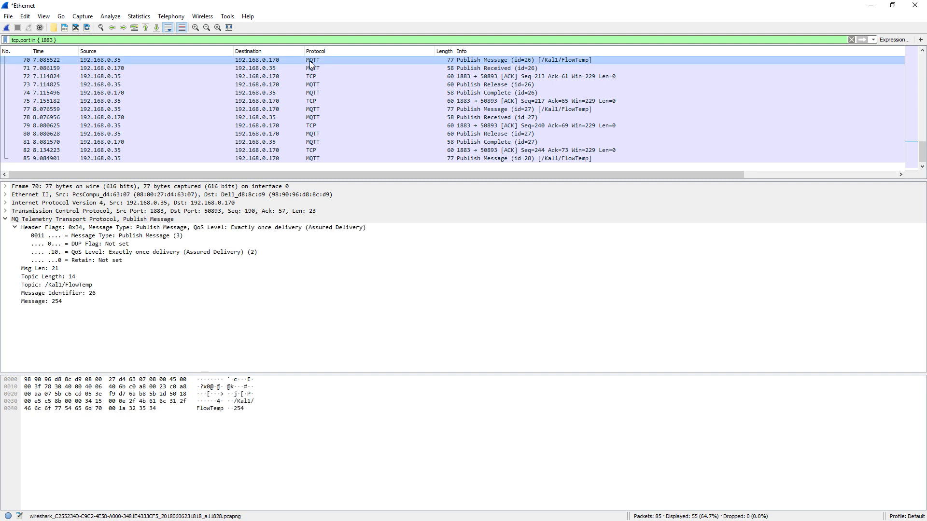
pyautogui.press('Up')
pyautogui.press('Up')
pyautogui.press('Up')
pyautogui.press('Up')
pyautogui.press('Up')
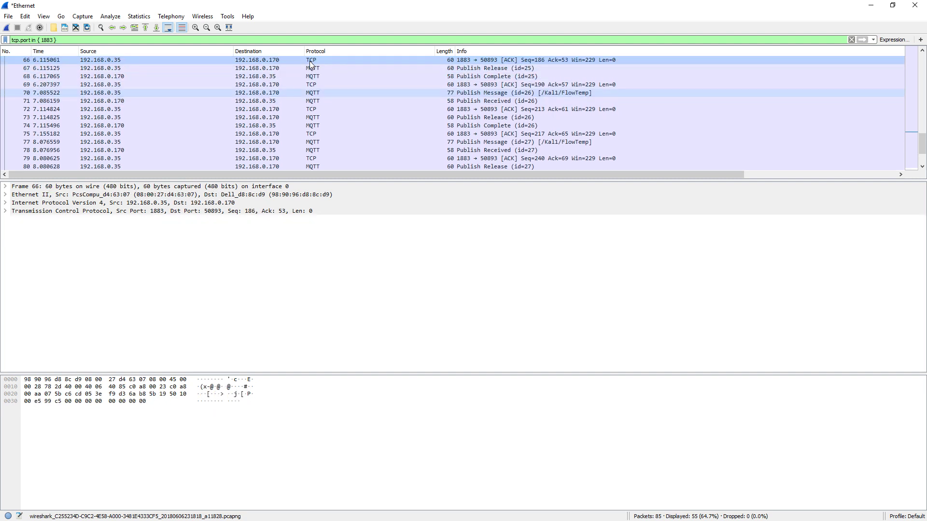
pyautogui.press('Up')
pyautogui.press('Up')
pyautogui.press('Up')
pyautogui.press('Up')
pyautogui.press('Up')
pyautogui.press('Up')
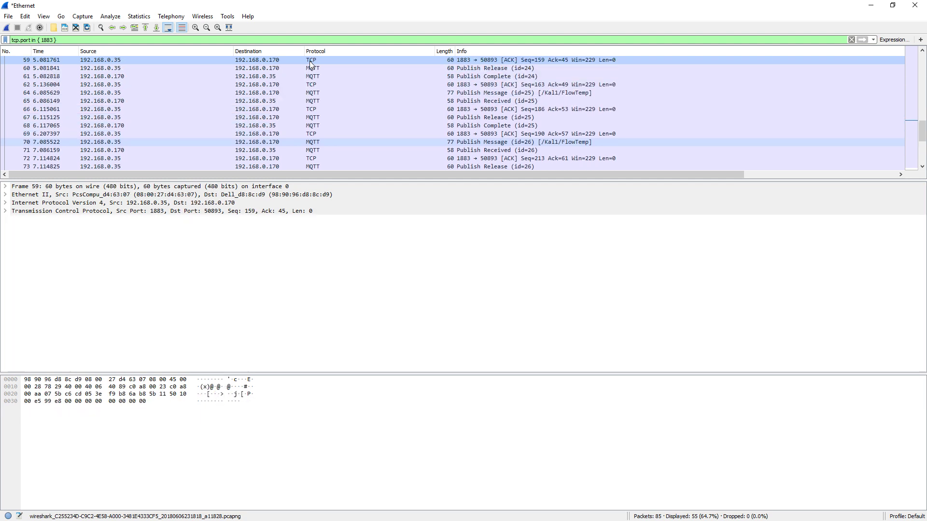
pyautogui.press('Up')
pyautogui.press('Up')
pyautogui.press('Up')
pyautogui.press('Up')
pyautogui.press('Up')
pyautogui.press('Up')
pyautogui.press('Up')
pyautogui.press('Up')
pyautogui.press('Up')
pyautogui.press('Up')
pyautogui.press('Up')
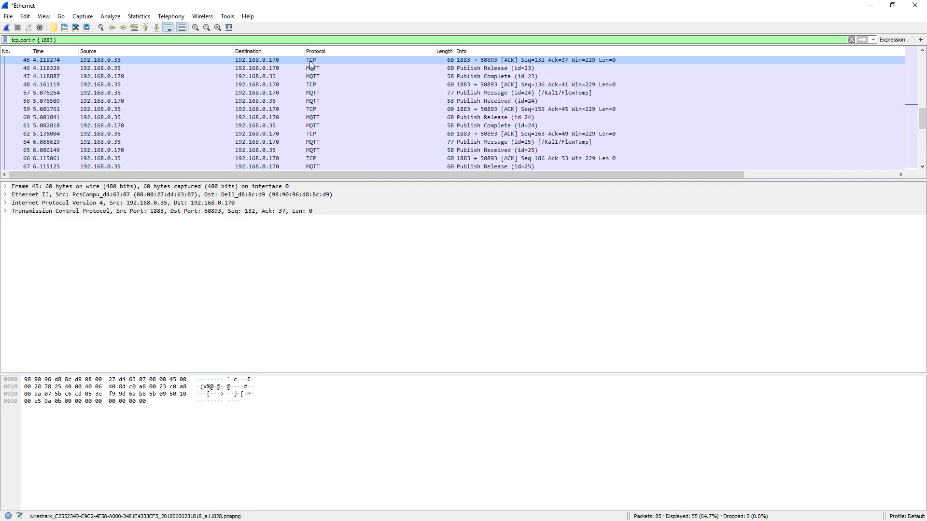
pyautogui.press('Up')
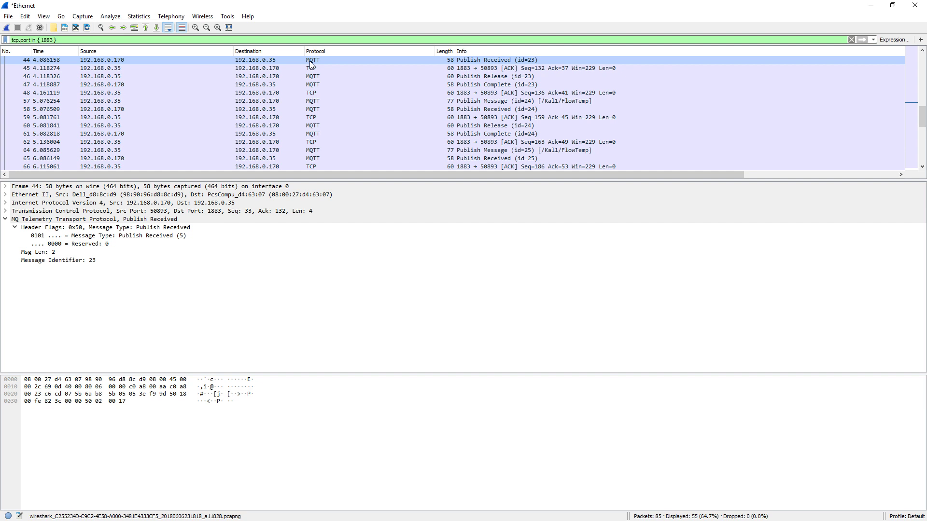
pyautogui.press('Up')
pyautogui.press('Up')
pyautogui.press('Up')
pyautogui.press('Up')
pyautogui.press('Up')
pyautogui.press('Up')
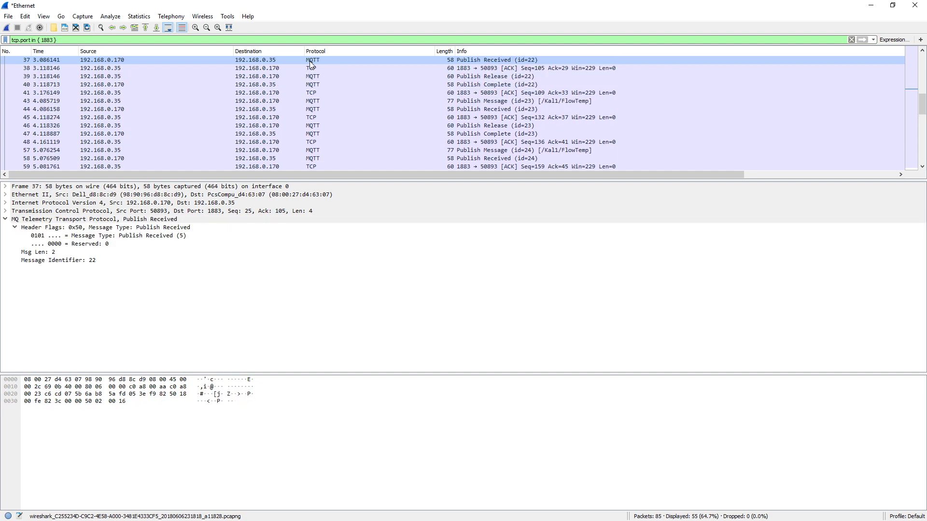